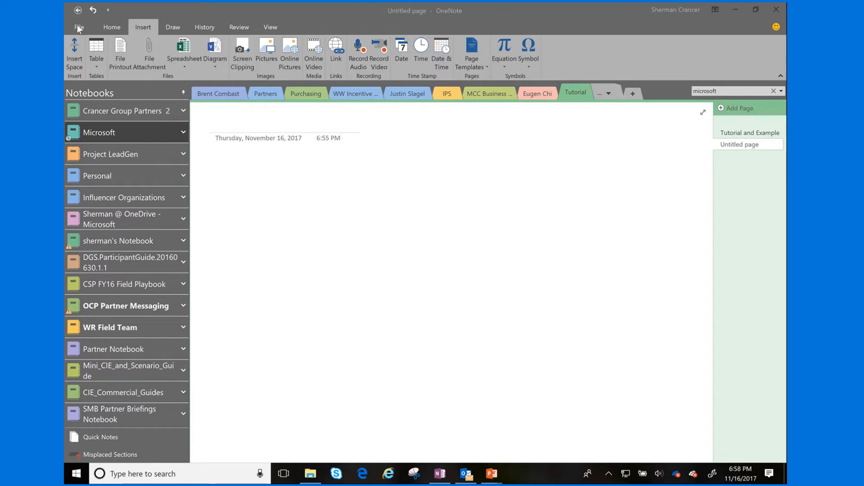
Step: Look over the Quick Access Toolbar customization options and the Notebook Information list of open notebooks
click(109, 9)
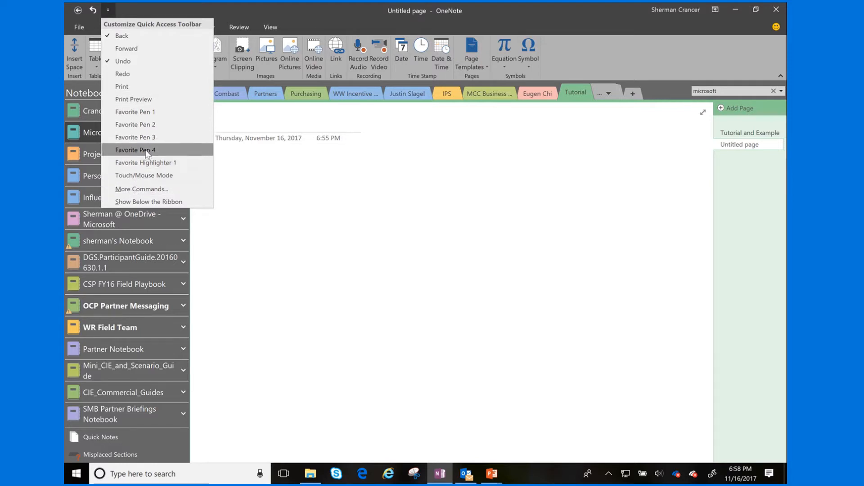
click(255, 12)
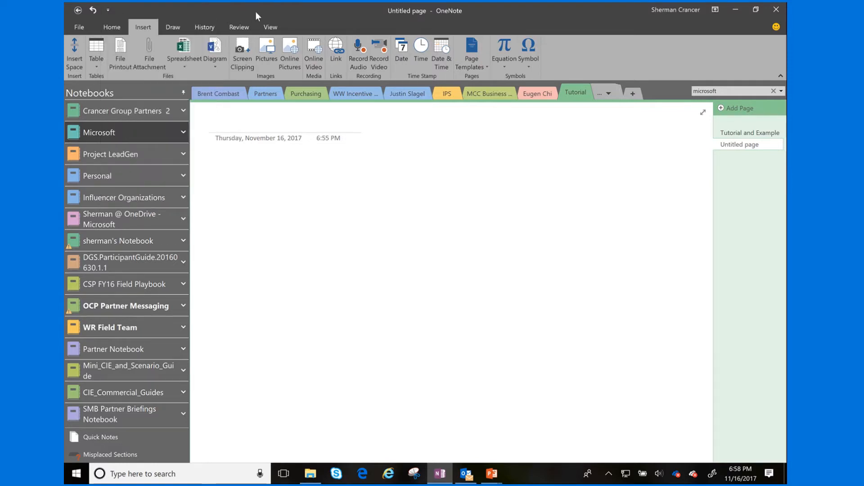
click(82, 28)
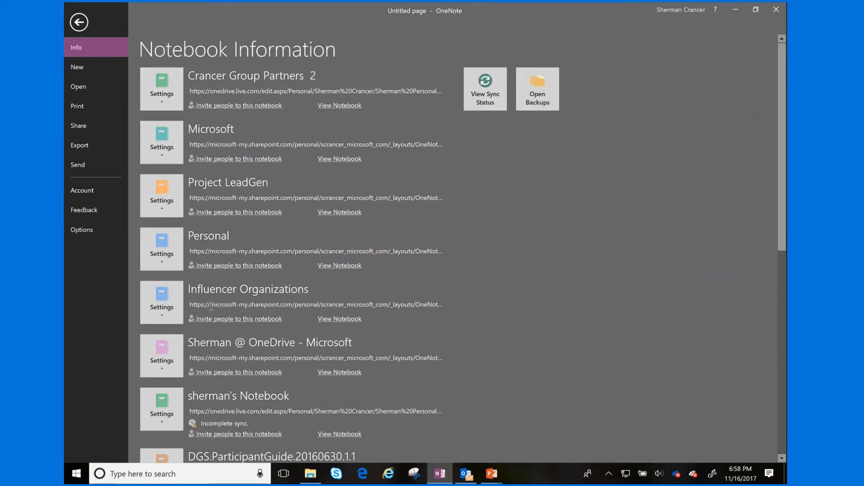
scroll(237, 320, down, 2)
scroll(237, 323, down, 3)
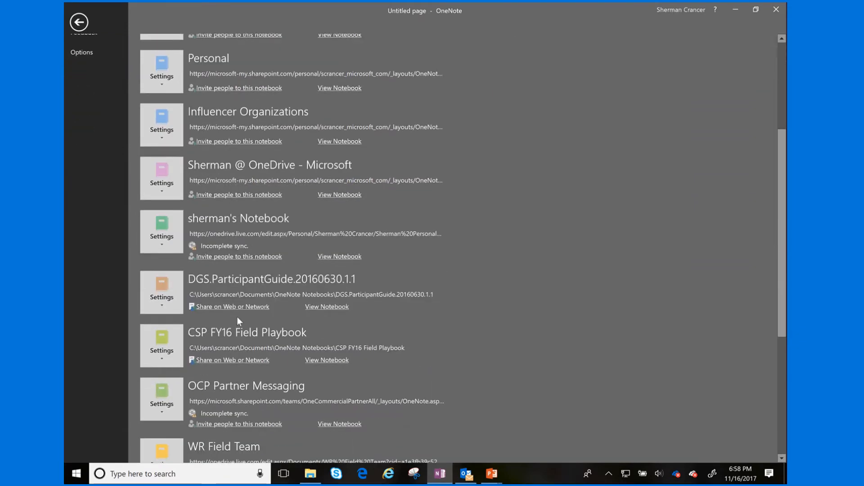
scroll(238, 312, down, 4)
scroll(240, 310, up, 9)
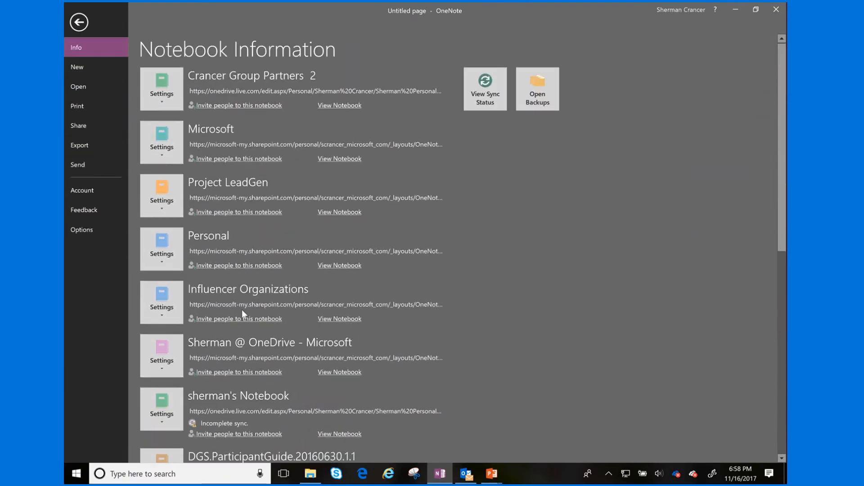
click(79, 22)
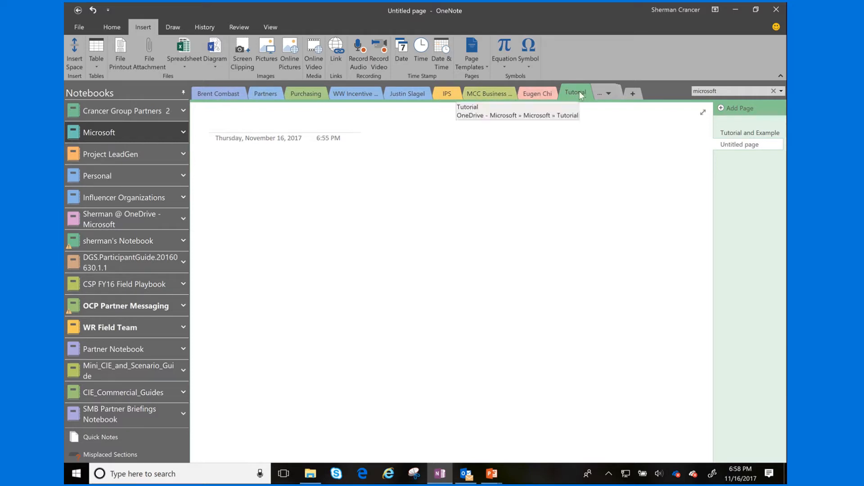
Step: Add a new section to the Microsoft notebook and try to name it Tutorial
click(633, 93)
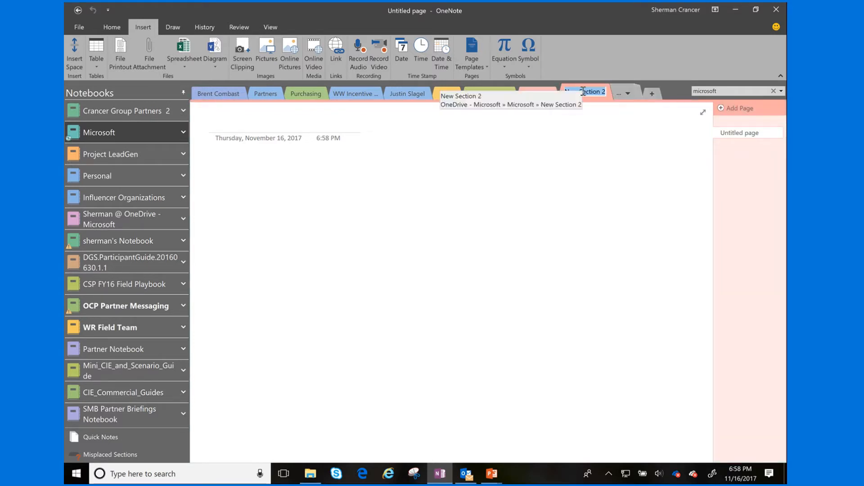
text(Tuto)
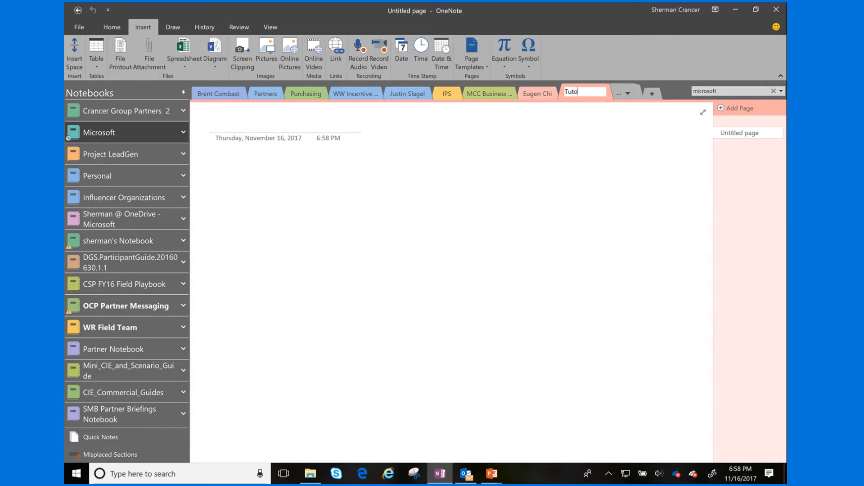
text(rial)
key(Return)
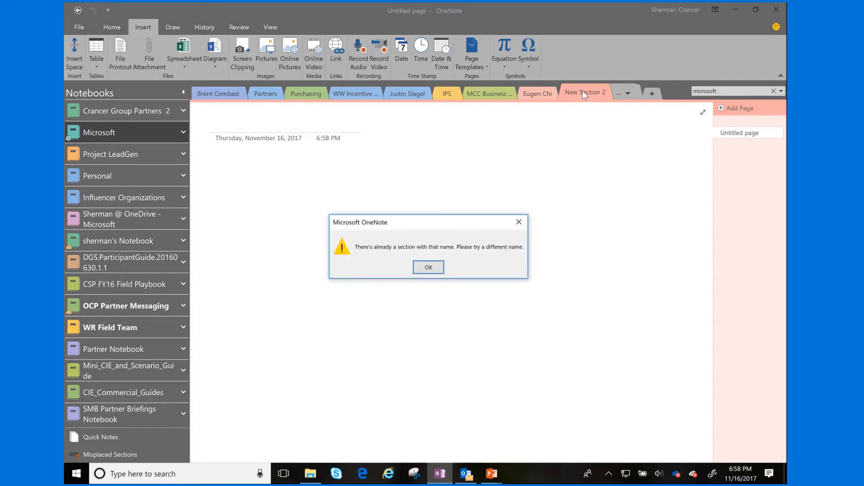
click(428, 268)
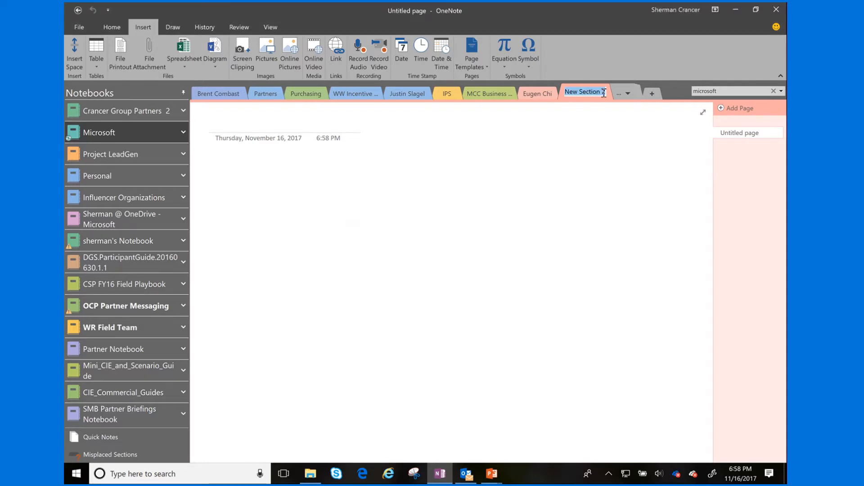
Step: Rename the newly added section as Tutorial 1
double_click(585, 92)
text(Tutorial)
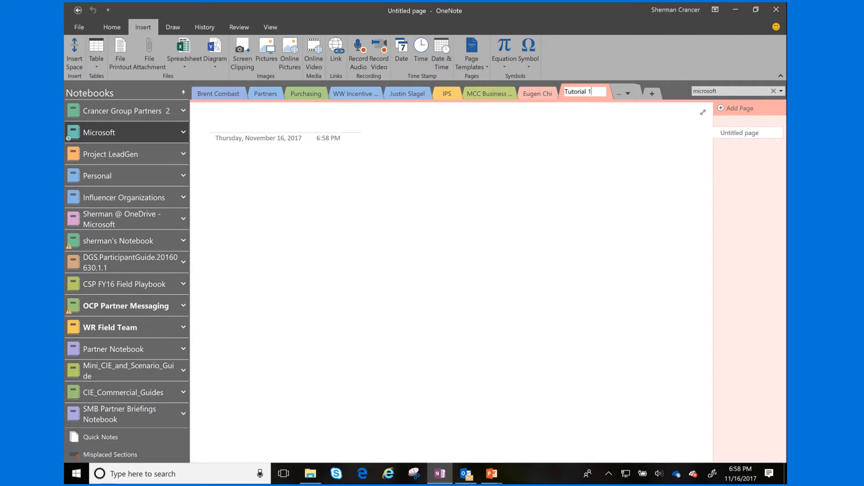
key(Return)
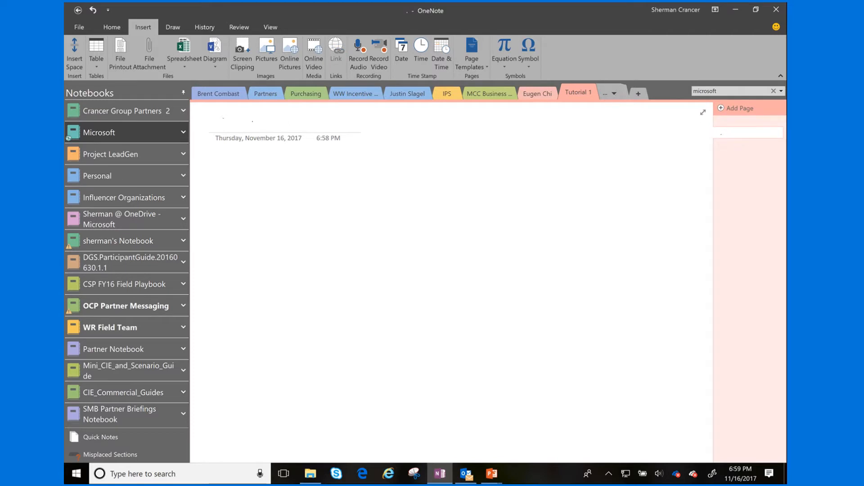
Step: Switch from inking to text entry and add a note reading Tennis just below the page's date
click(225, 115)
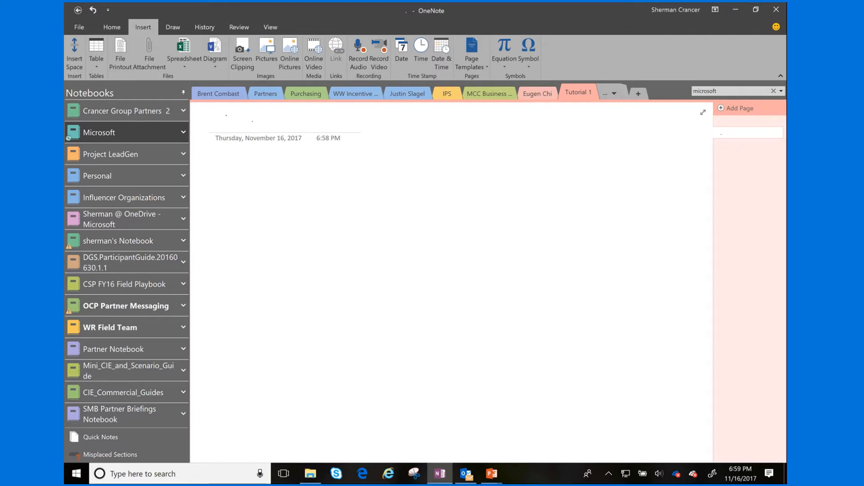
click(174, 28)
mouse_move(365, 5)
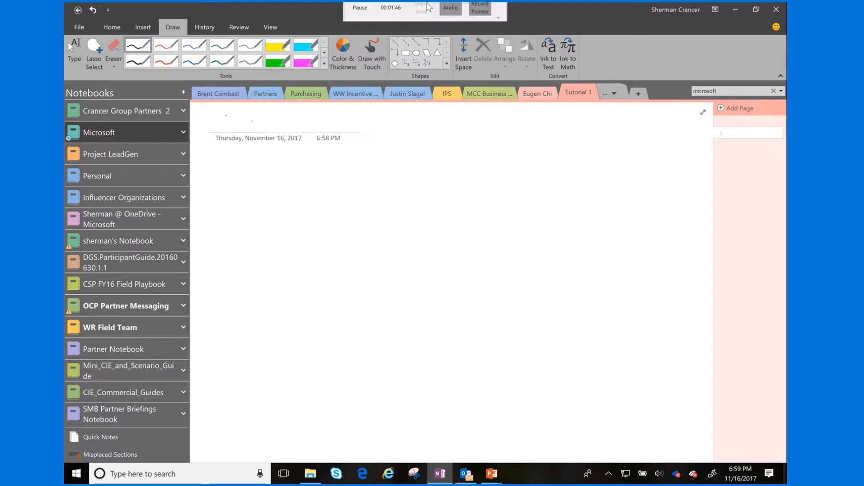
click(366, 25)
click(366, 24)
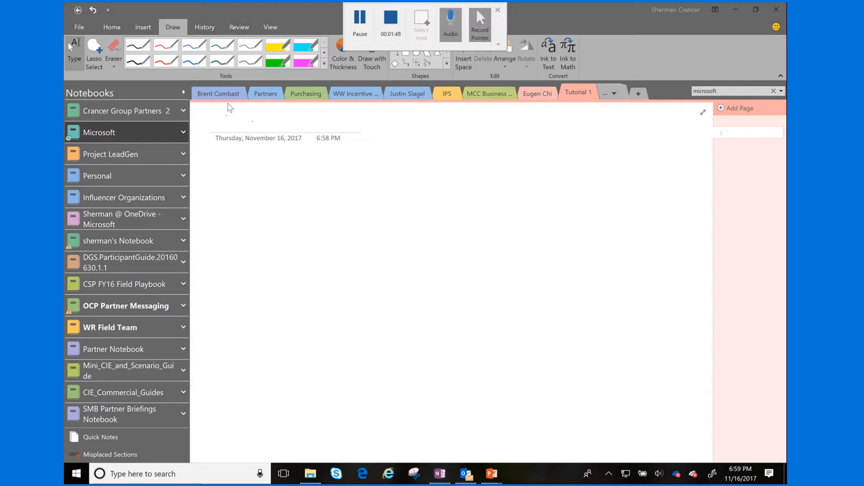
click(219, 124)
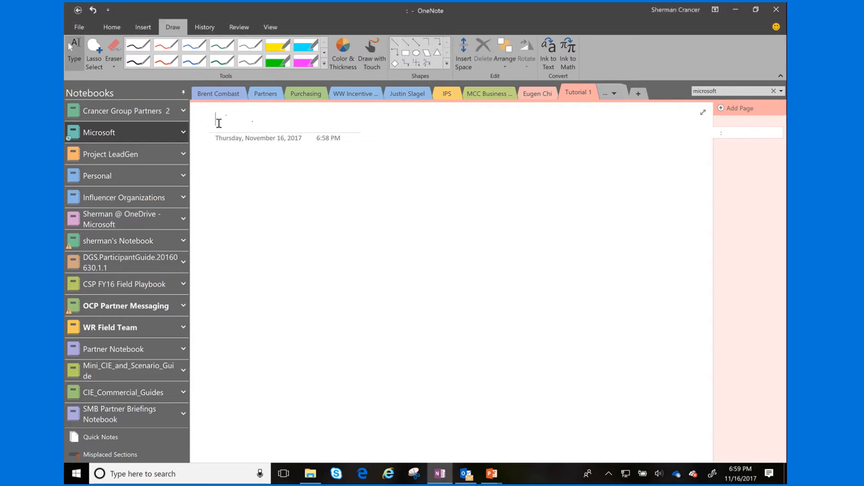
click(216, 158)
text(T)
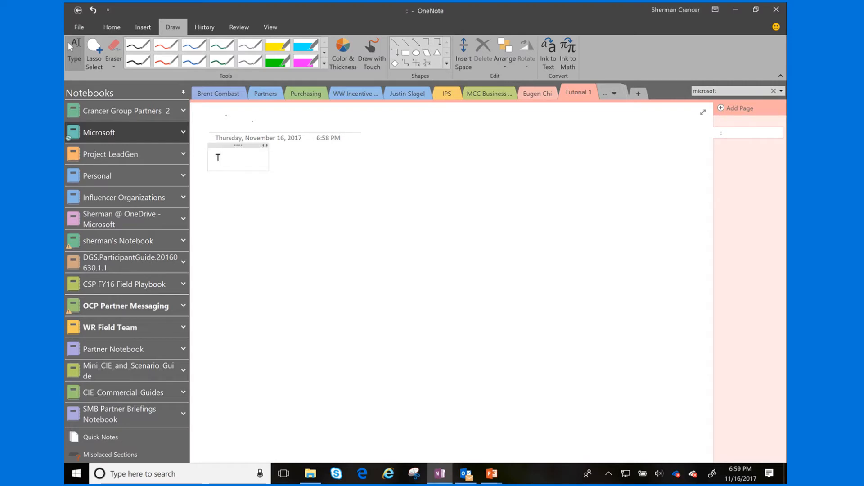
text(ennis)
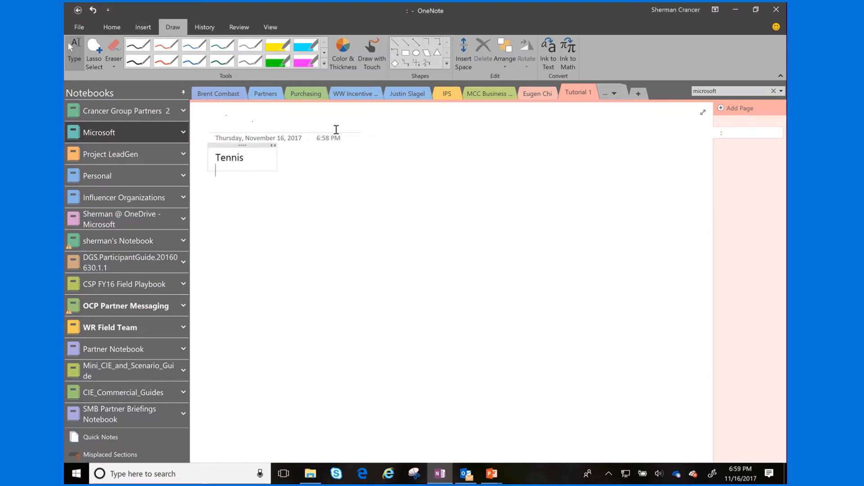
click(432, 207)
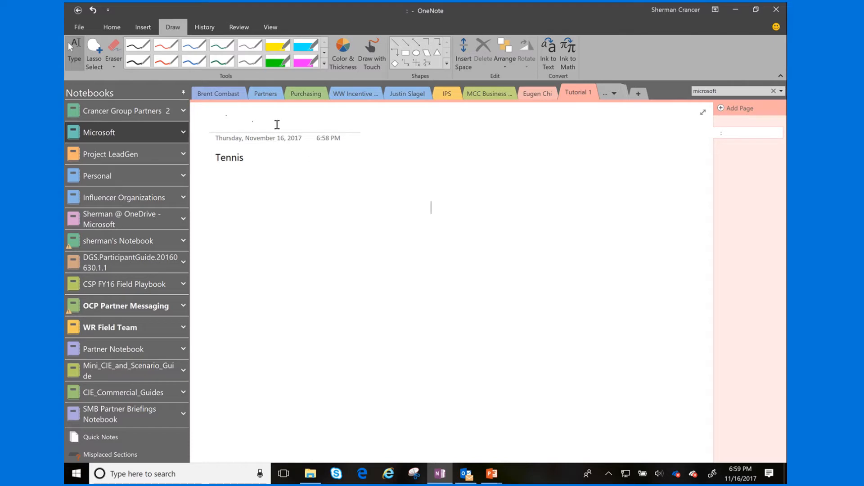
Step: Delete the stray ink mark in the page's title area and move the Tennis note up into that area
drag(206, 130, 343, 126)
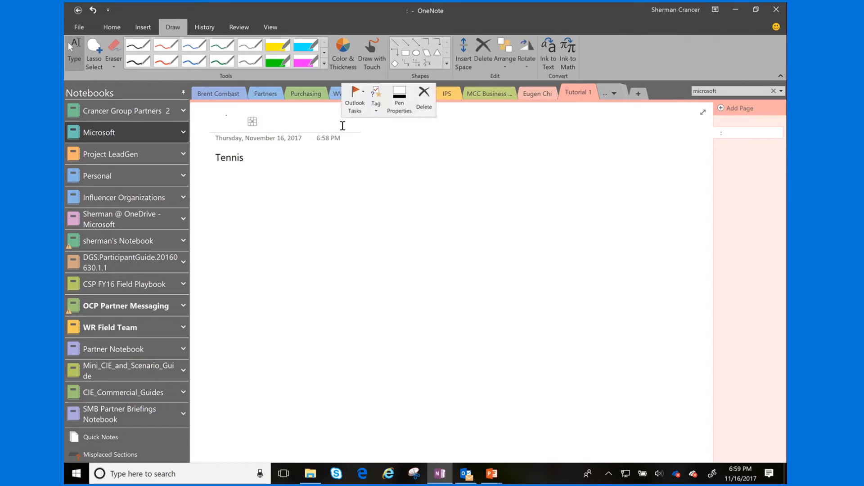
key(Delete)
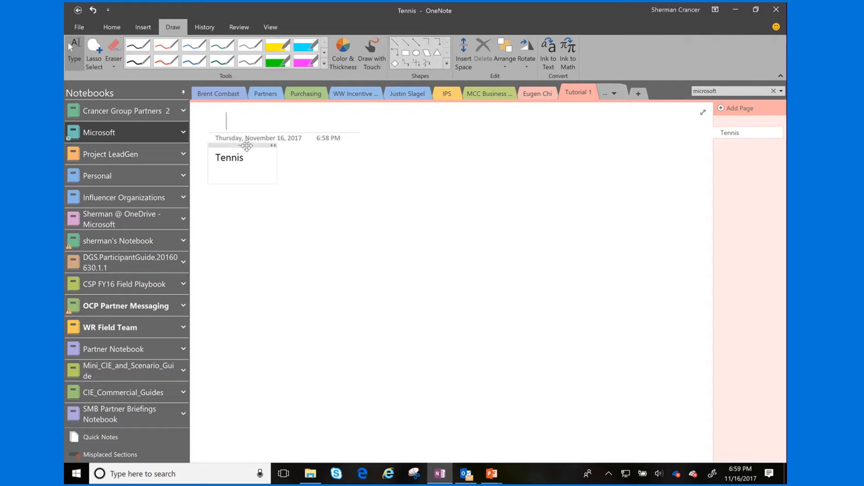
drag(247, 145, 246, 108)
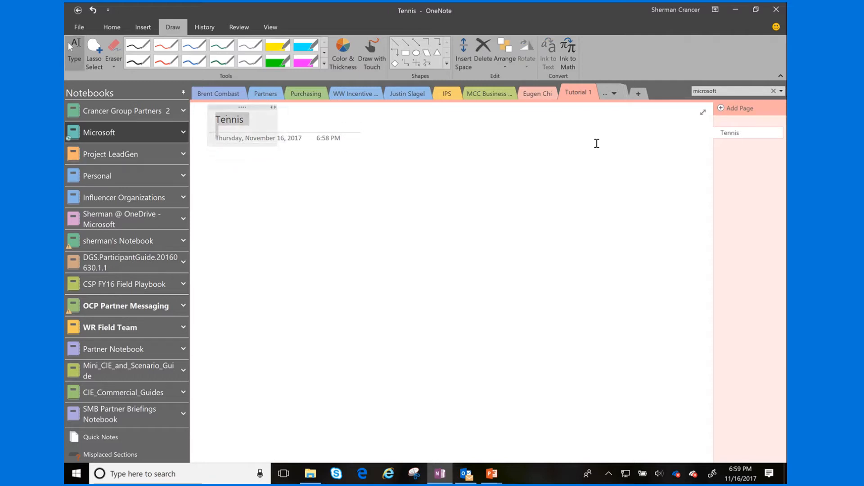
click(380, 259)
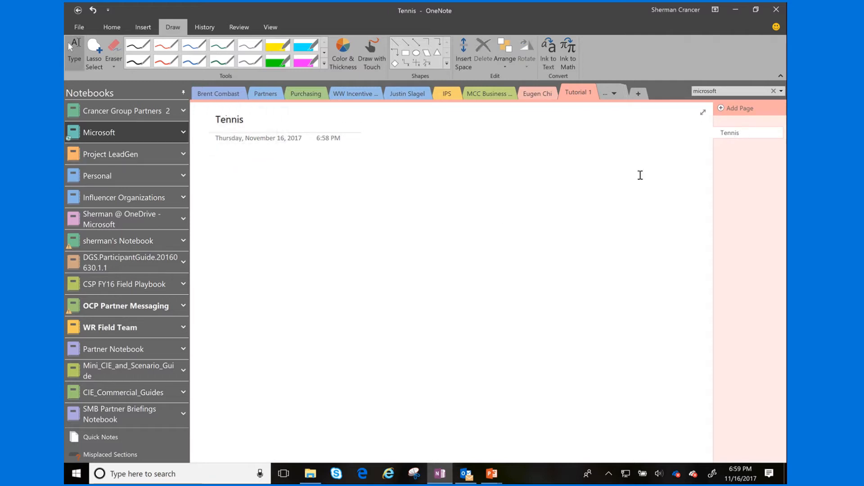
Step: Add a page titled Football to the Tutorial 1 section and nest it as a collapsed subpage under Tennis
click(719, 113)
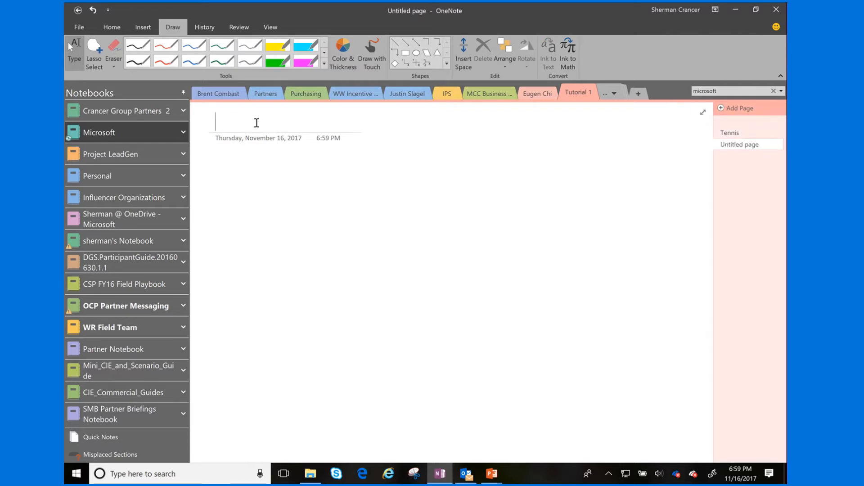
text(Football)
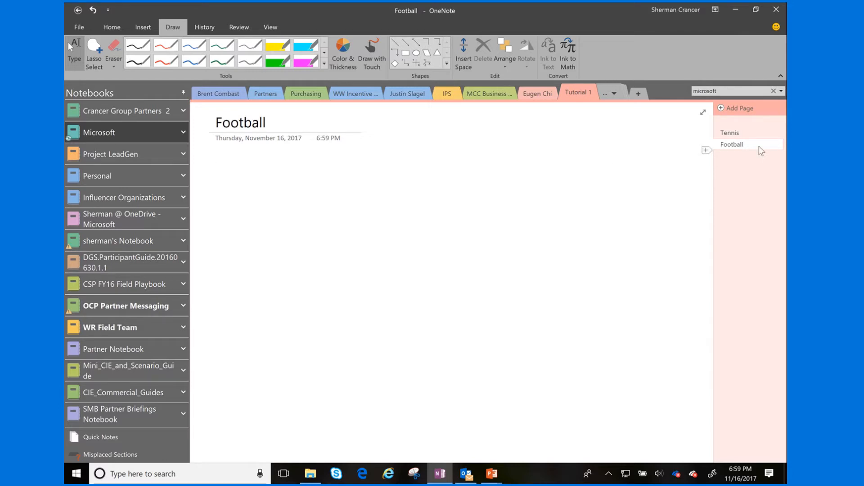
right_click(761, 151)
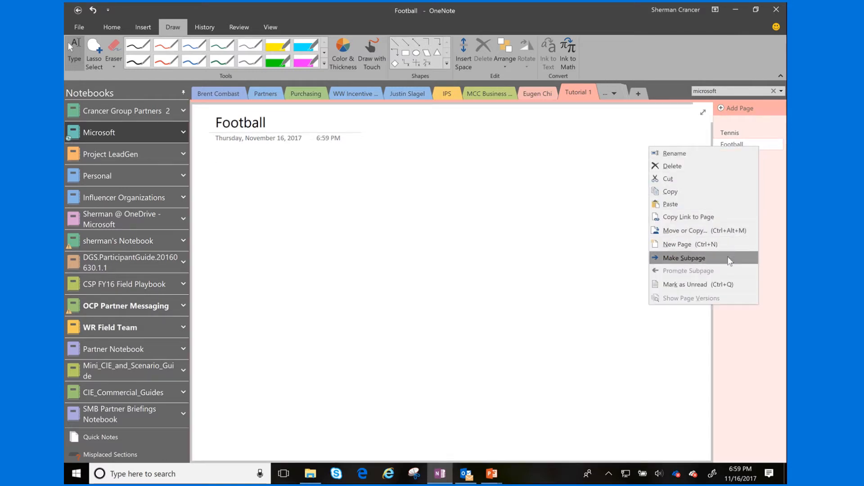
click(729, 259)
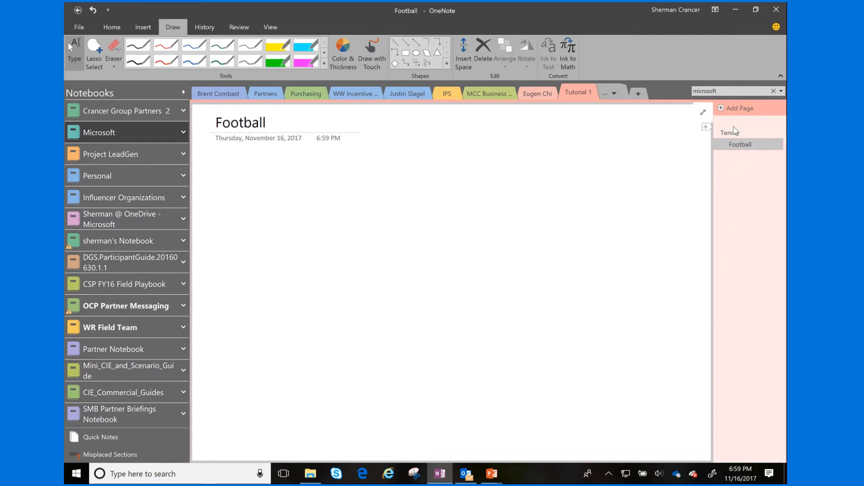
click(777, 132)
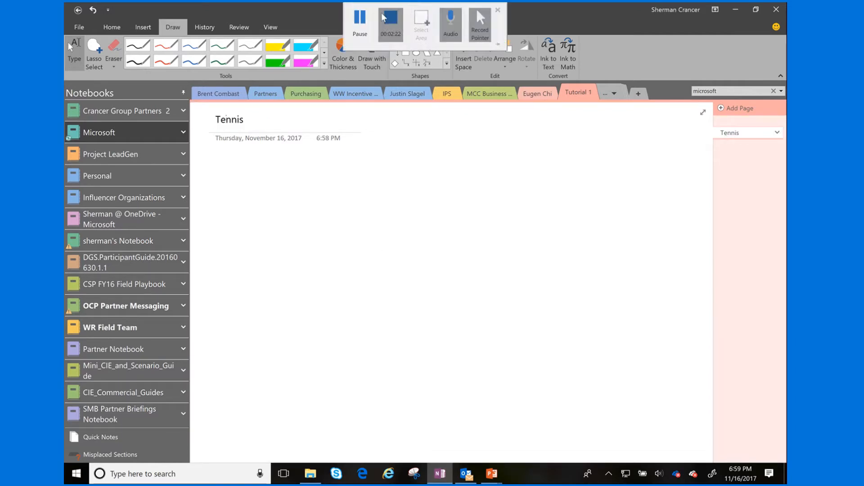
click(360, 20)
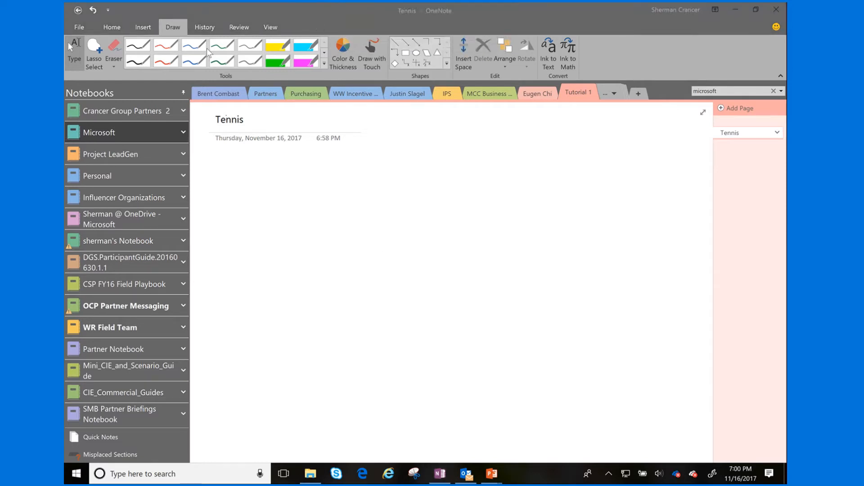
Step: Add an Outlook task flagged for Today in the middle of the Tennis page, with text to call the named contact
click(111, 27)
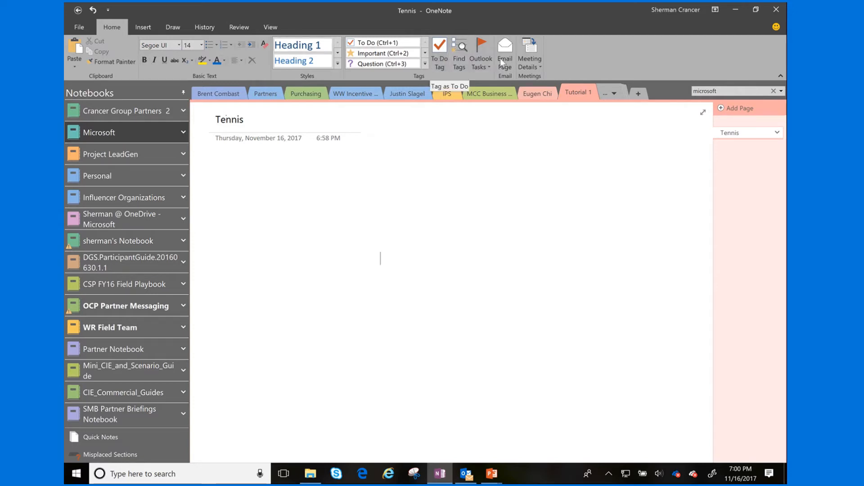
click(474, 61)
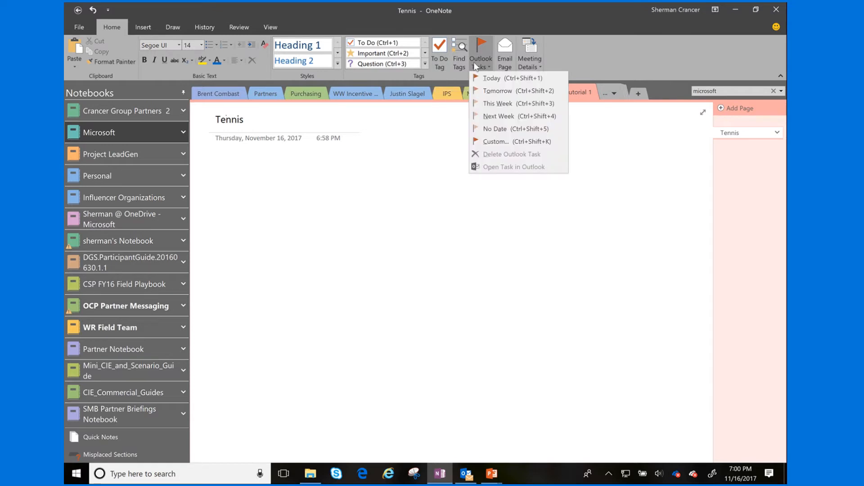
click(494, 79)
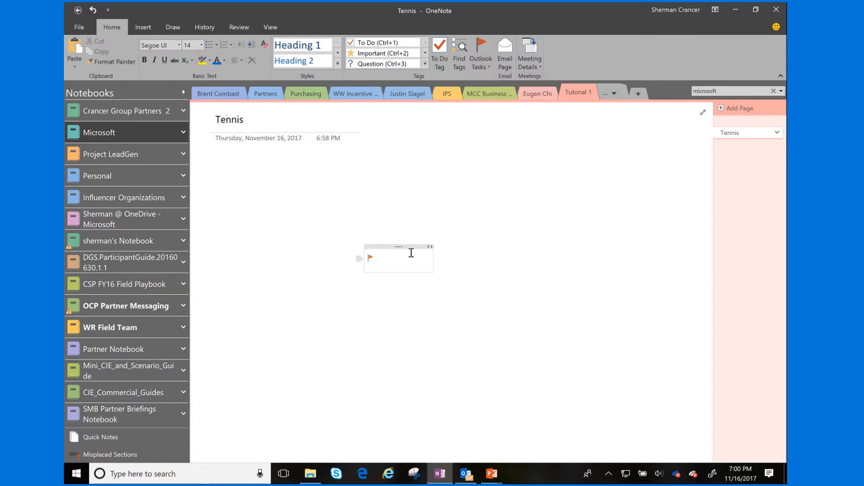
text(Call George)
key(Return)
click(407, 220)
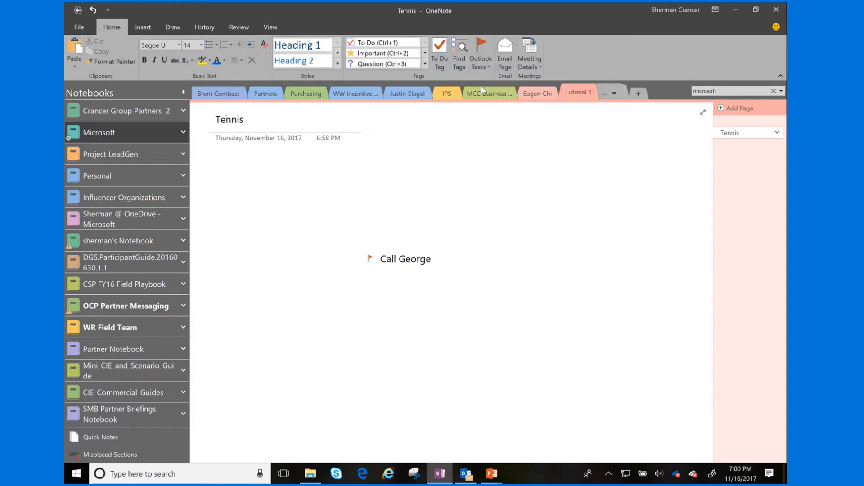
Step: Preview the Tennis page as an Outlook email draft, including its recipient suggestions, and close the draft unsent
click(503, 51)
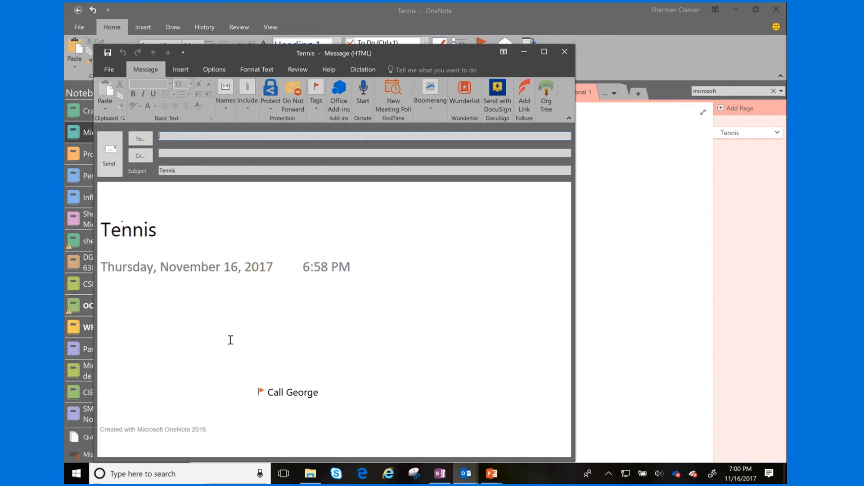
click(204, 135)
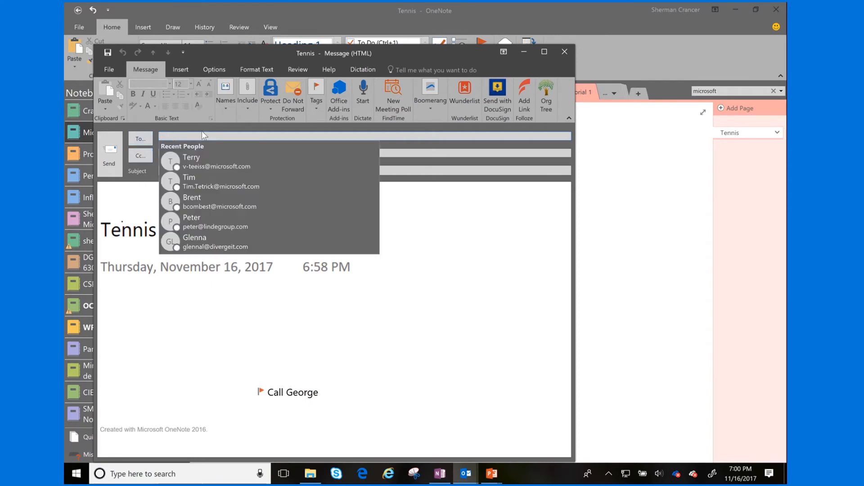
click(451, 47)
click(560, 51)
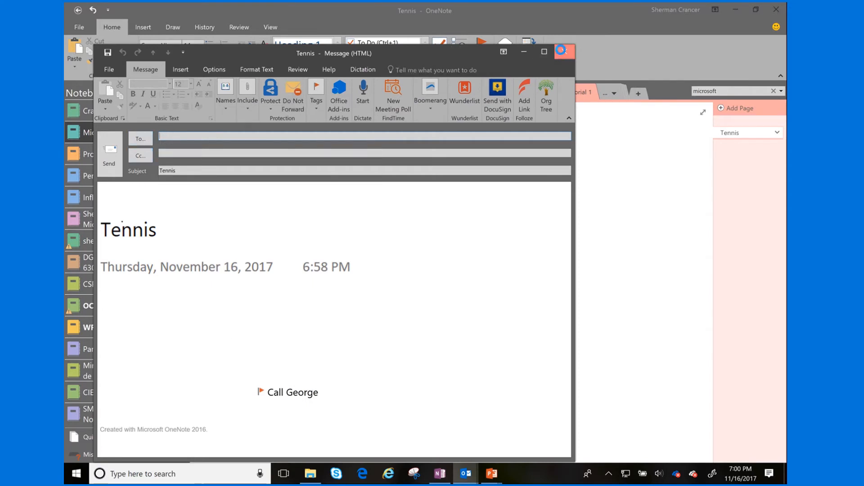
Step: View the list of today's Outlook meetings whose details can be inserted into the Tennis page
click(424, 268)
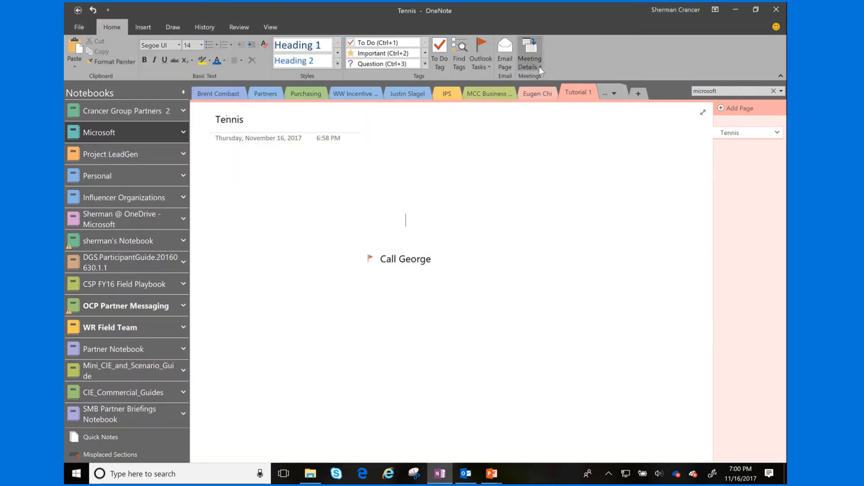
click(539, 66)
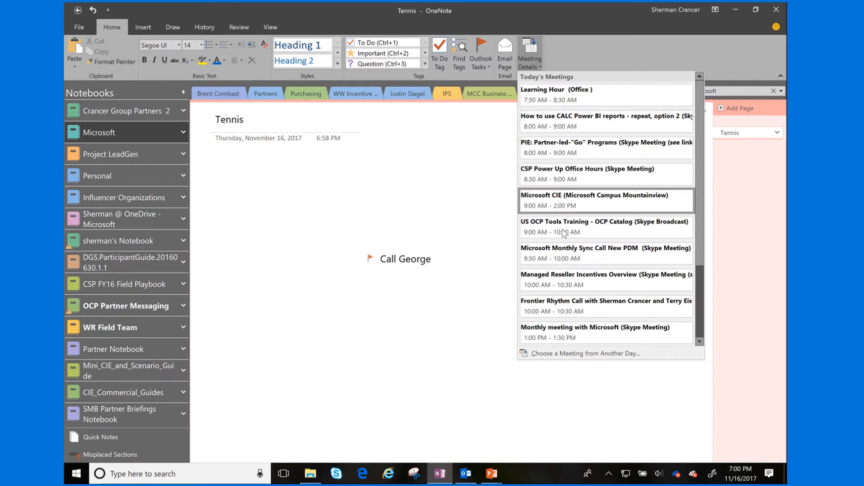
click(421, 160)
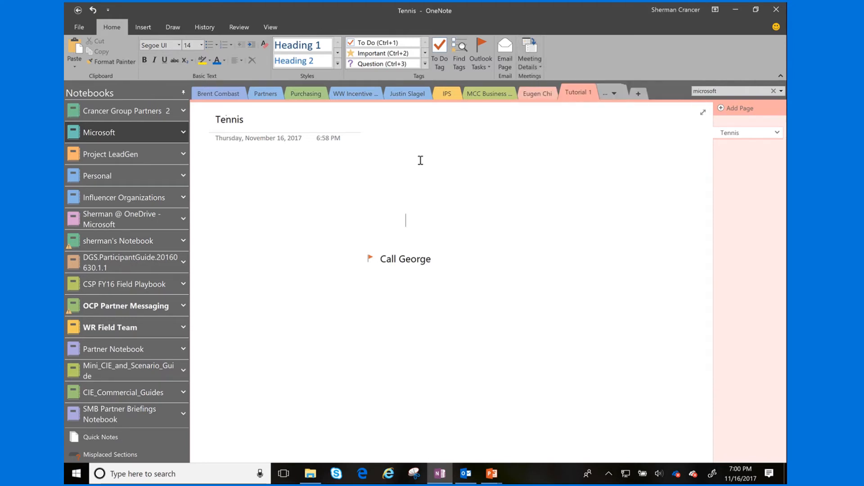
Step: Attach the picture file 20160107_225214770_iOS from the Pictures library above the flagged task on the Tennis page
click(139, 28)
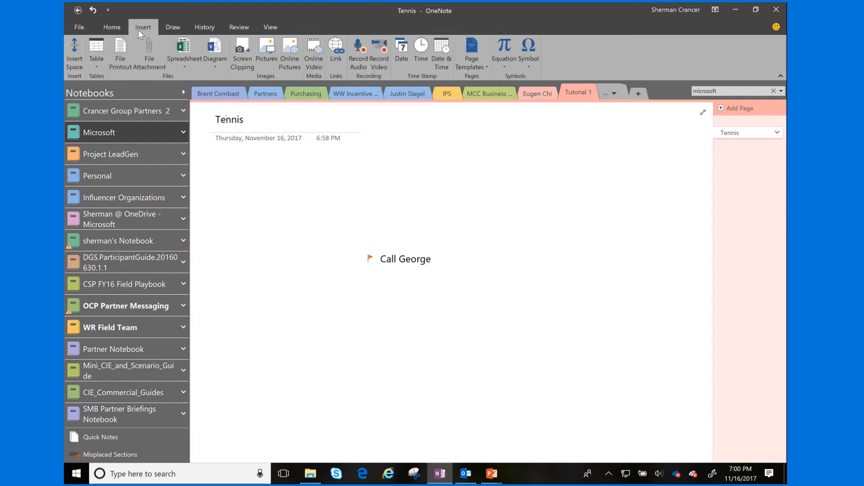
click(405, 220)
click(151, 56)
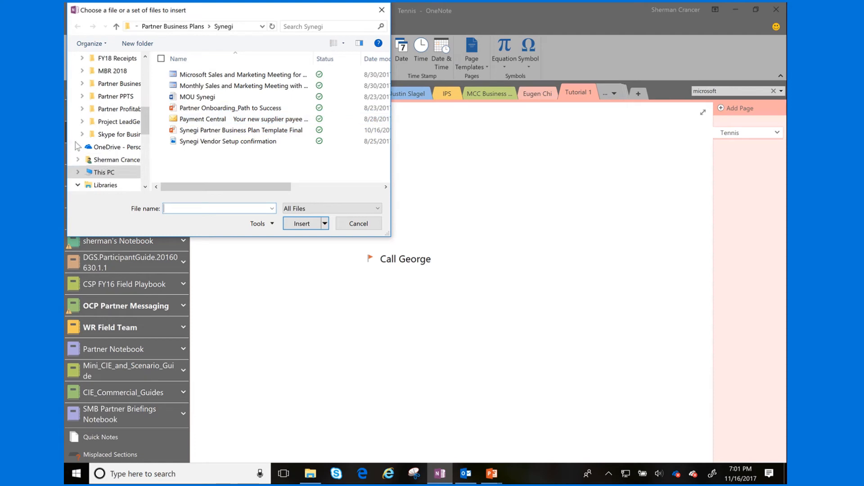
scroll(112, 149, down, 3)
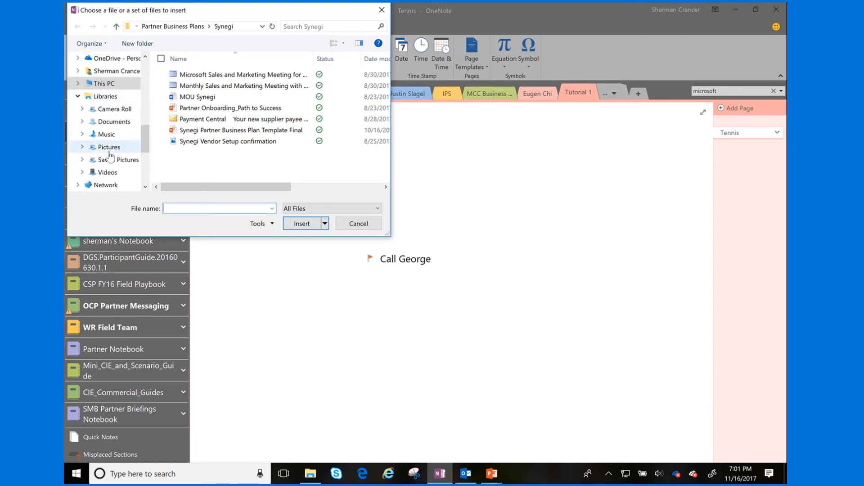
click(110, 147)
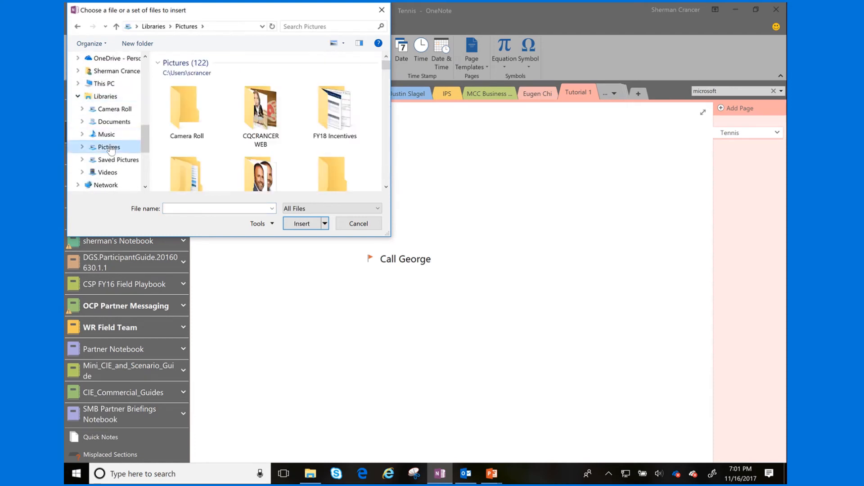
scroll(293, 133, down, 1)
scroll(293, 133, down, 2)
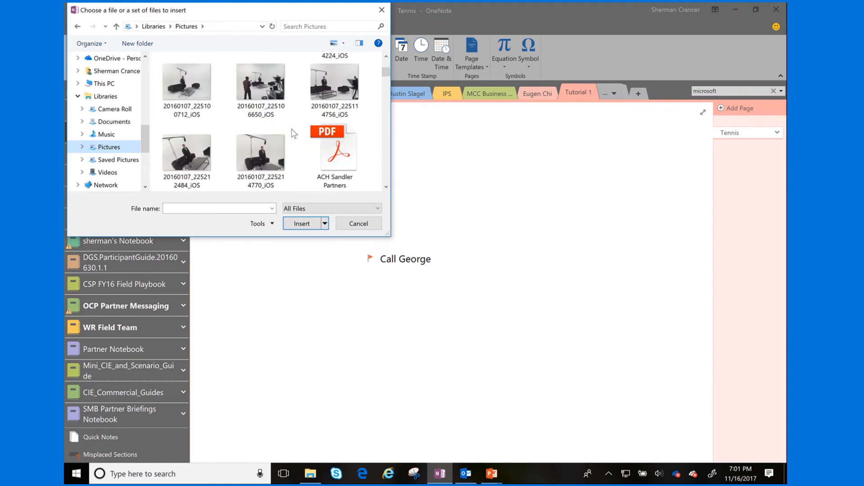
click(255, 157)
double_click(255, 158)
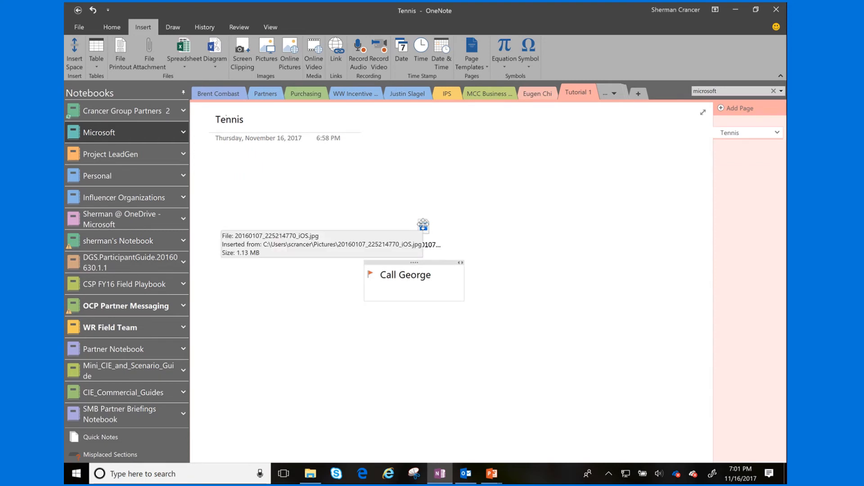
Step: Attach the Multiplication Tables presentation from the desktop as a file on the Tennis page, left of the picture attachment
click(755, 9)
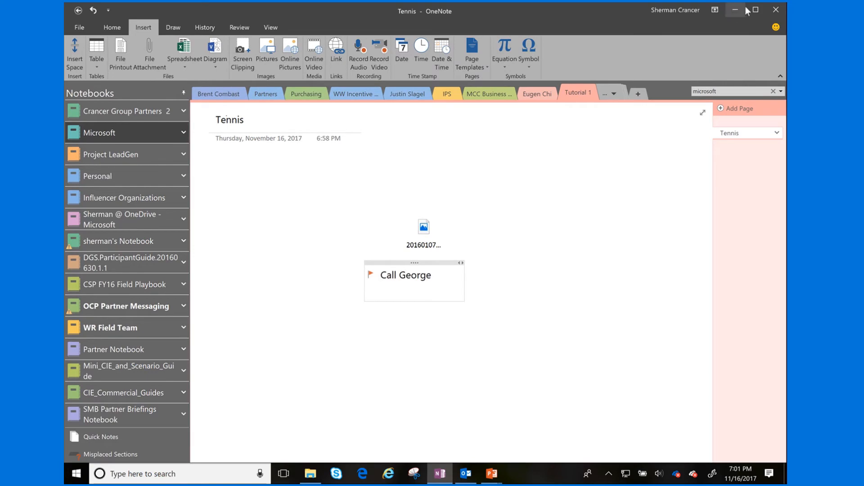
click(754, 10)
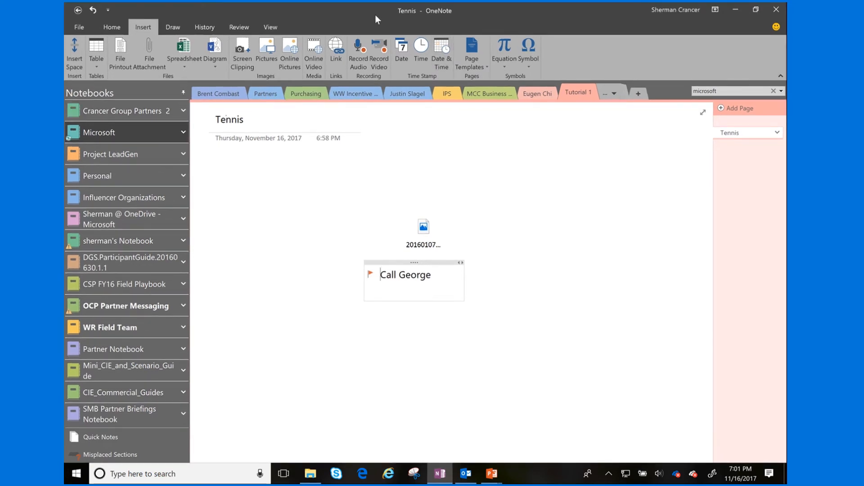
drag(454, 28, 595, 56)
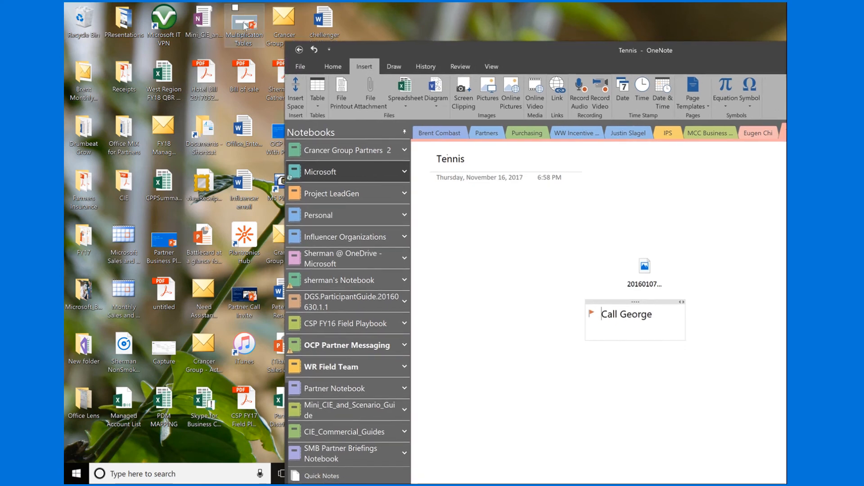
drag(246, 23, 468, 248)
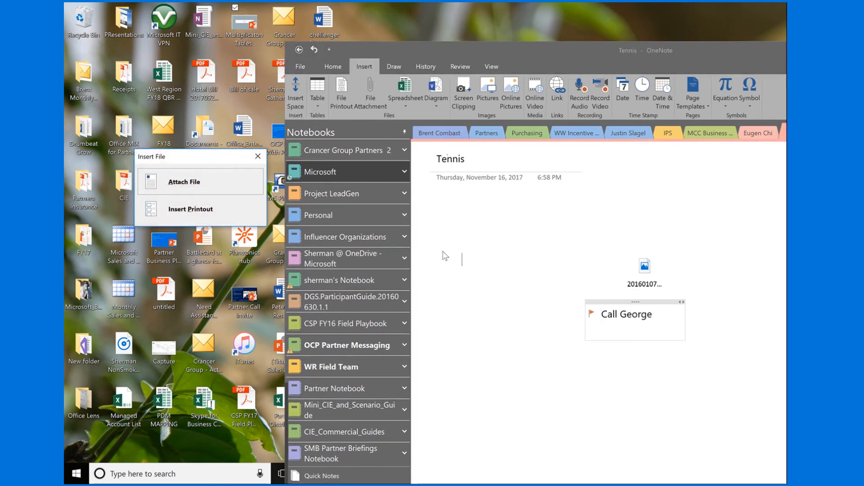
click(177, 186)
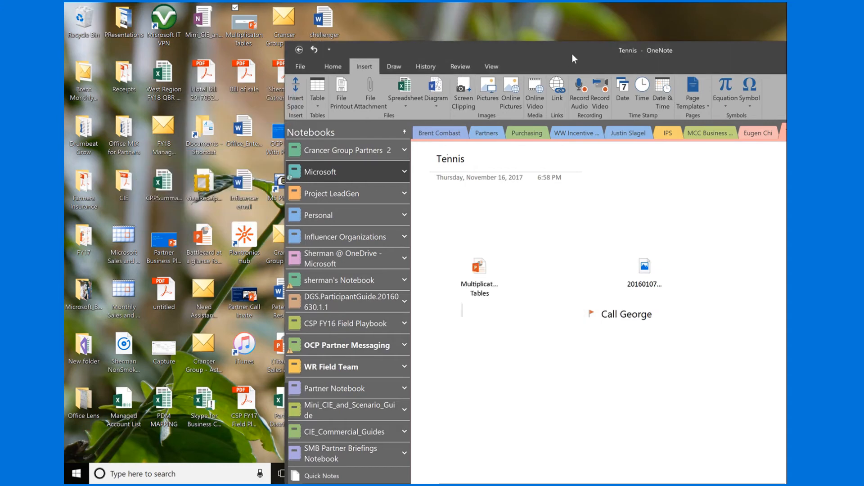
drag(598, 47, 399, 4)
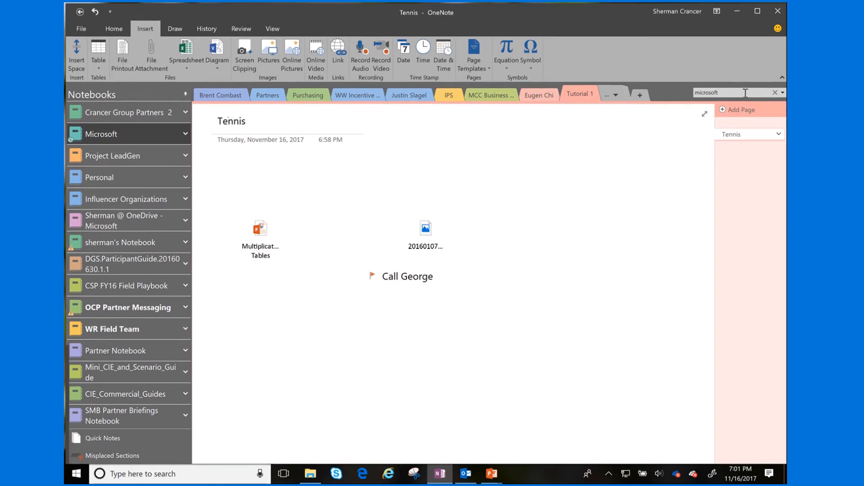
Step: Highlight the flagged task in yellow, add a second yellow highlighter stroke below it, and return to text entry
click(175, 29)
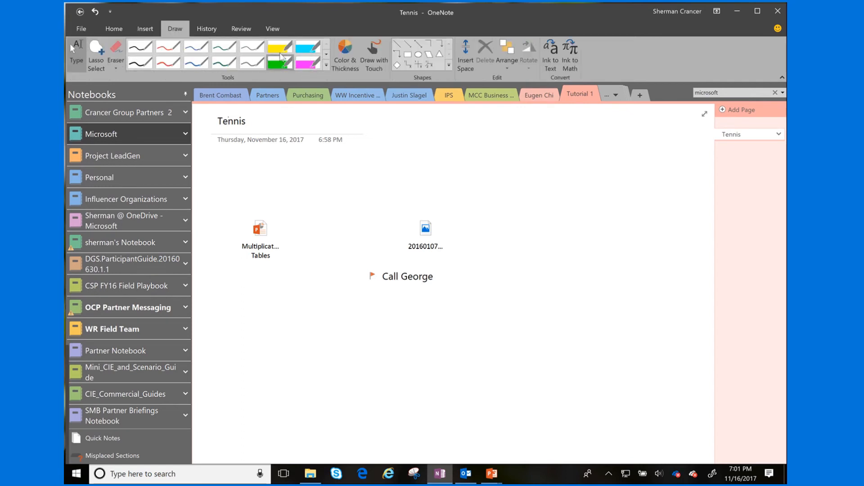
click(280, 53)
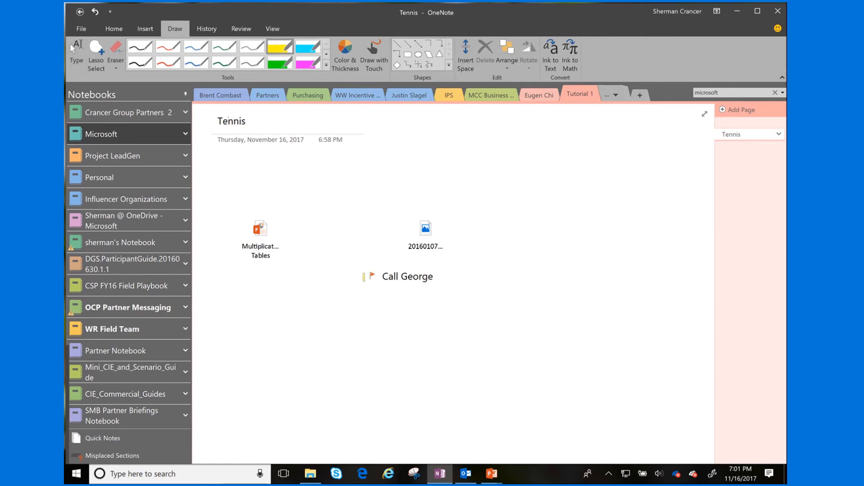
drag(363, 277, 460, 275)
drag(371, 310, 452, 298)
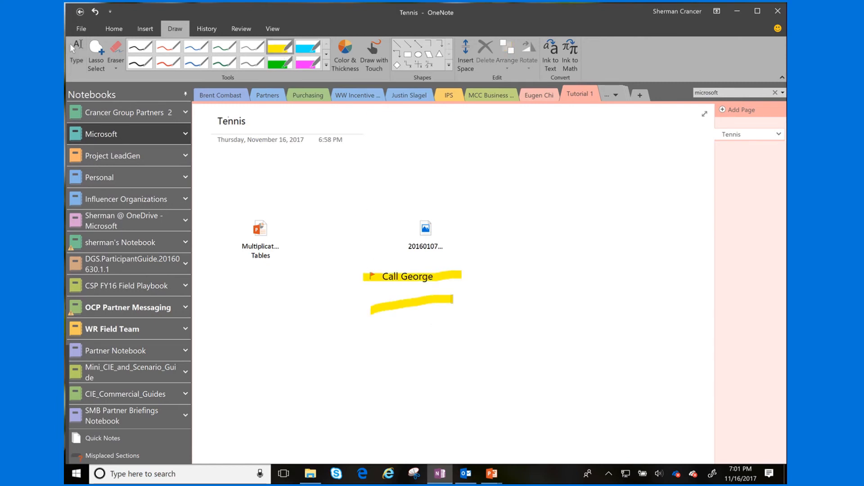
click(75, 58)
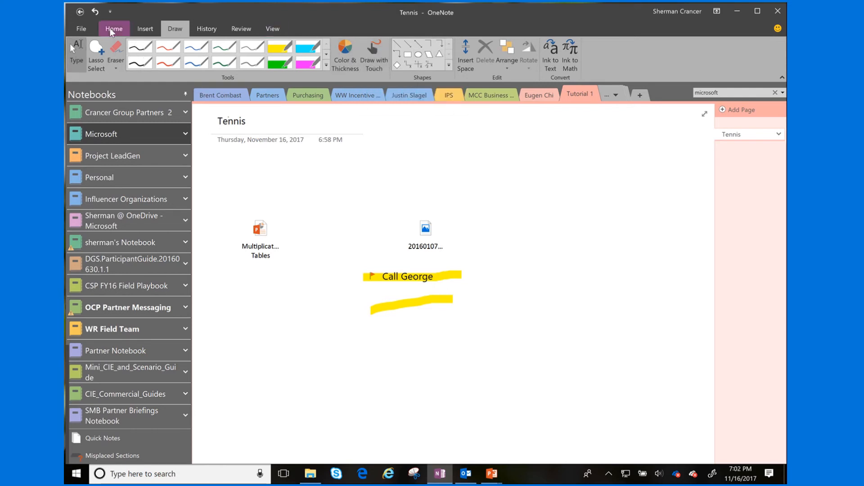
Step: List the notebook pages edited since yesterday
click(209, 26)
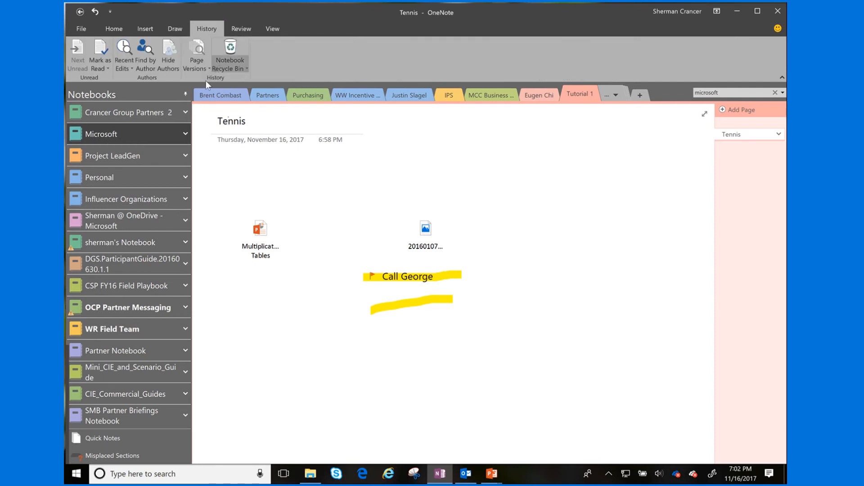
click(131, 67)
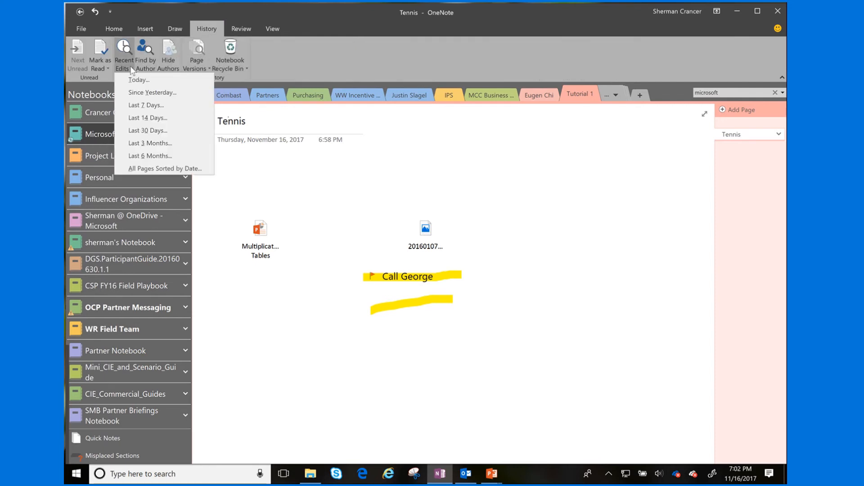
click(138, 94)
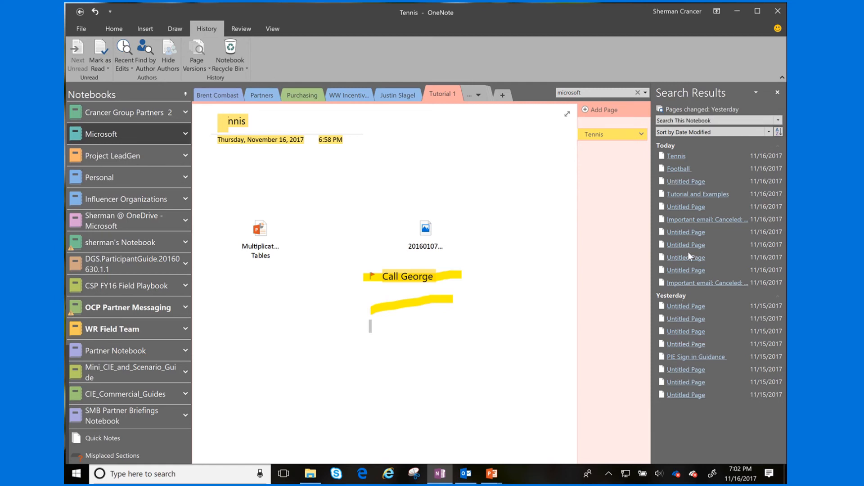
click(249, 28)
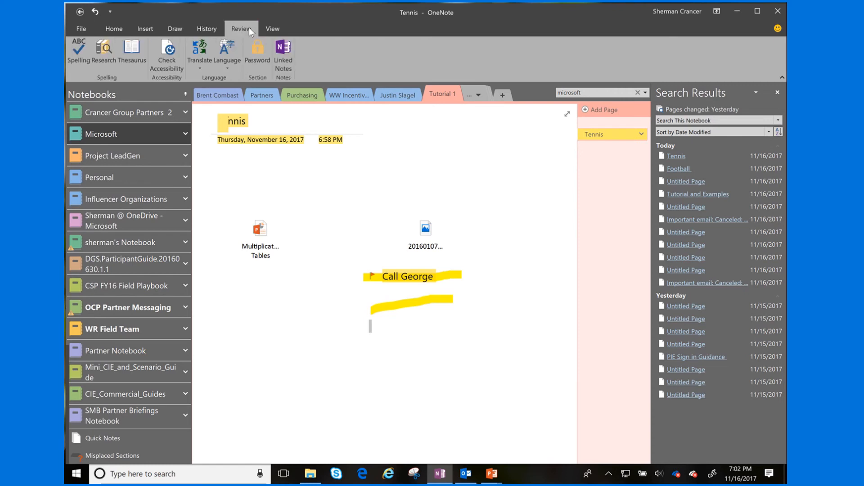
Step: Dock the Tennis page to the desktop and add a note reading "Notes on Notebooks" below the second yellow stroke
click(272, 31)
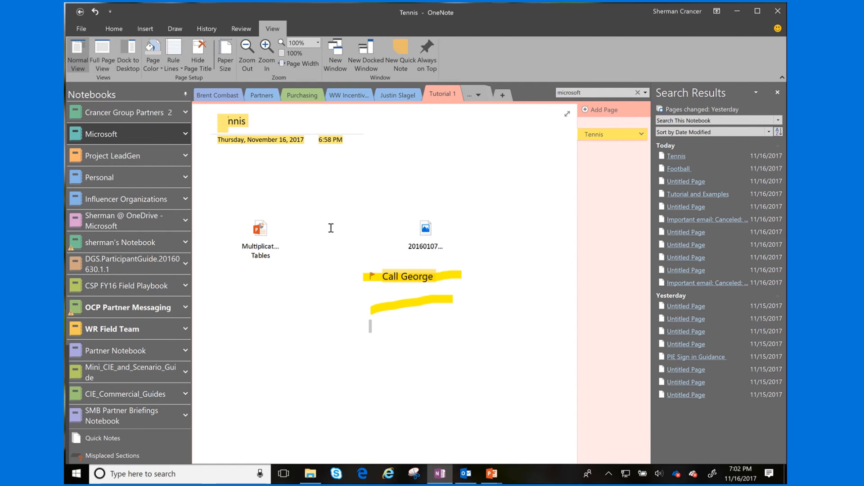
click(132, 47)
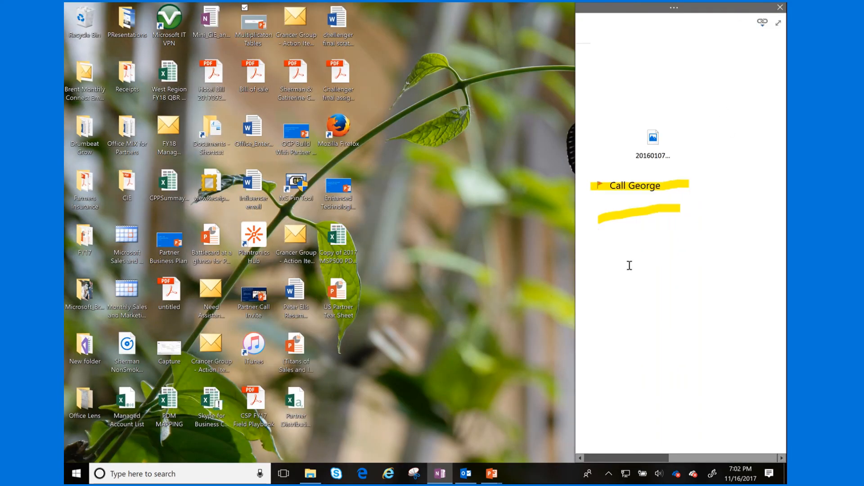
text(Notes on)
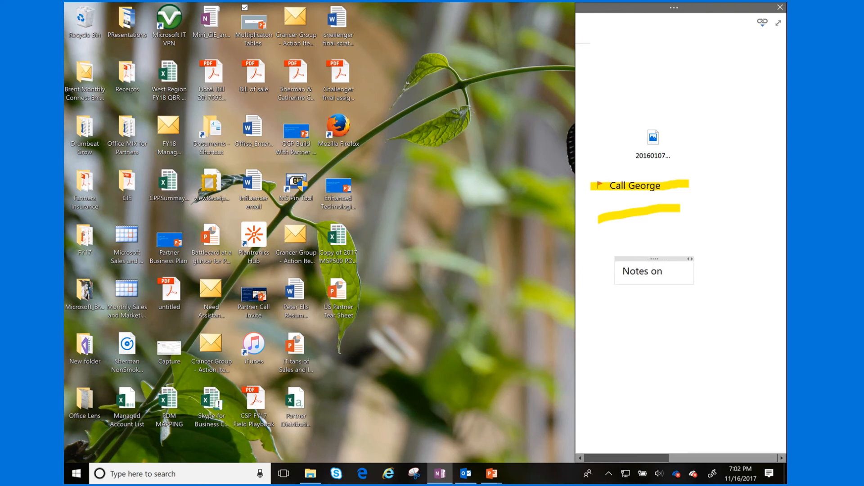
text( Notboo)
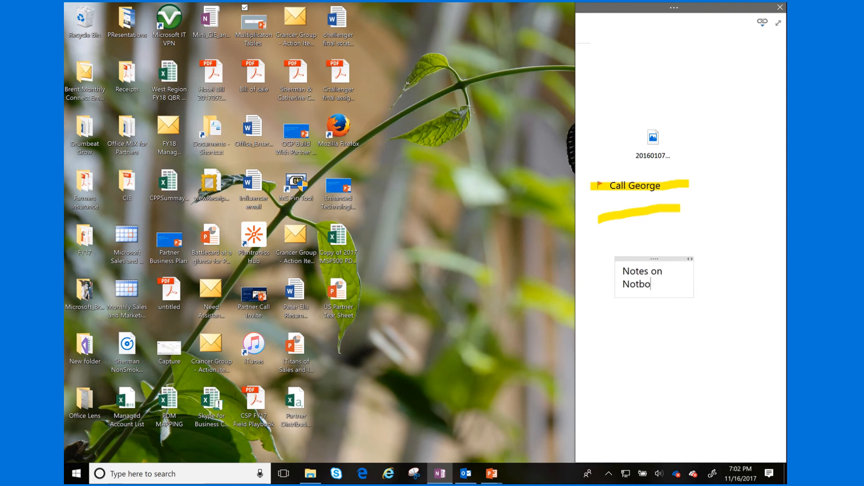
key(BackSpace)
key(BackSpace)
key(BackSpace)
text(ebooks)
key(Return)
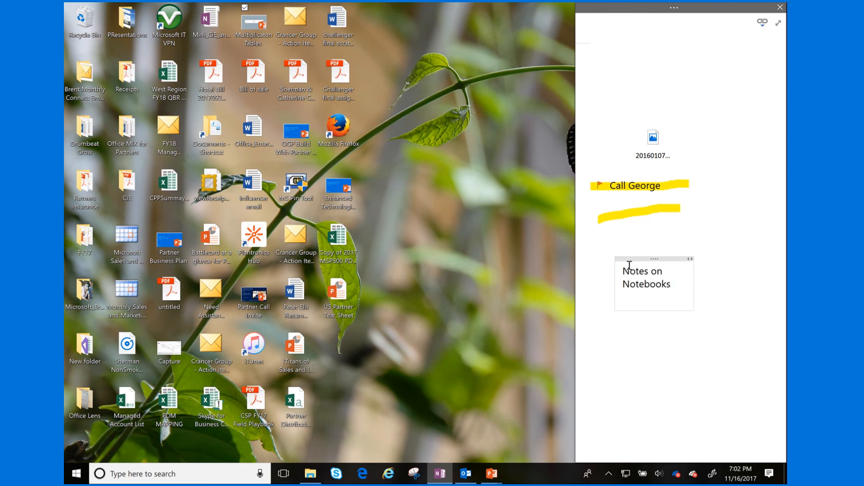
click(732, 115)
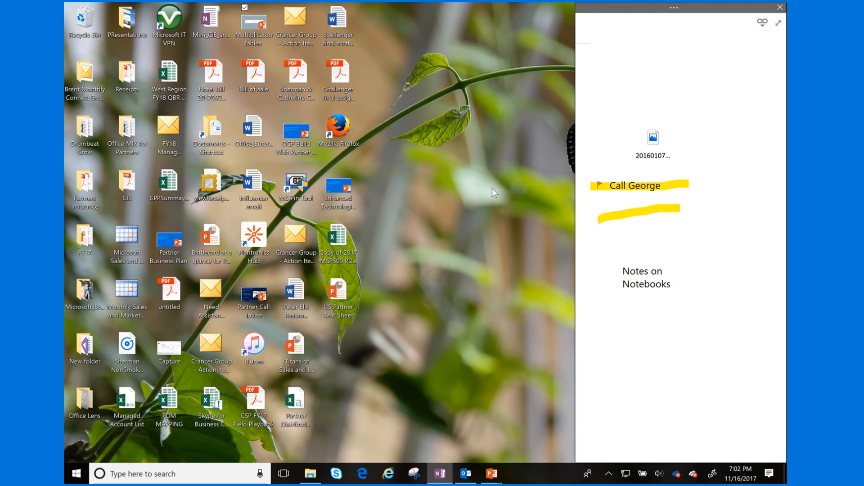
Step: Return the docked Tennis page to the normal window view
click(763, 21)
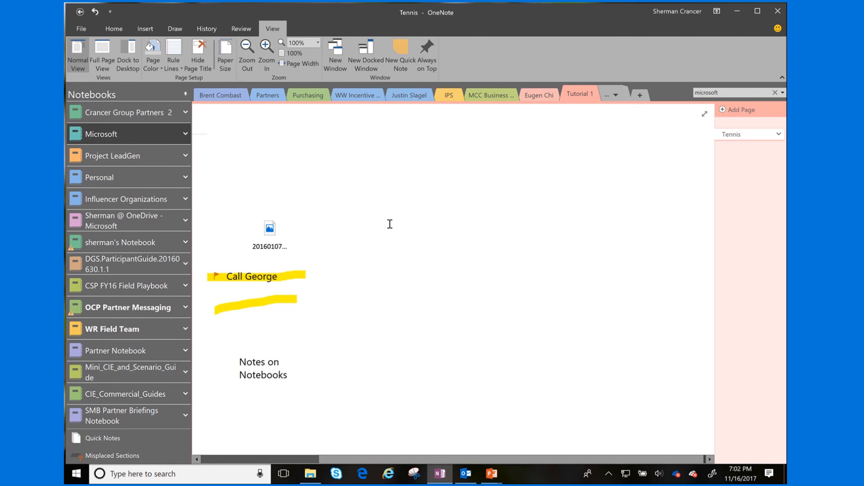
mouse_move(396, 5)
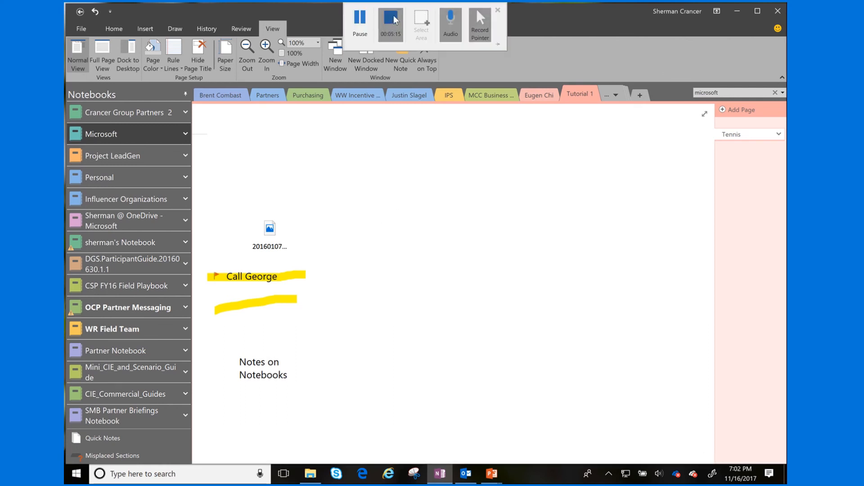
click(363, 22)
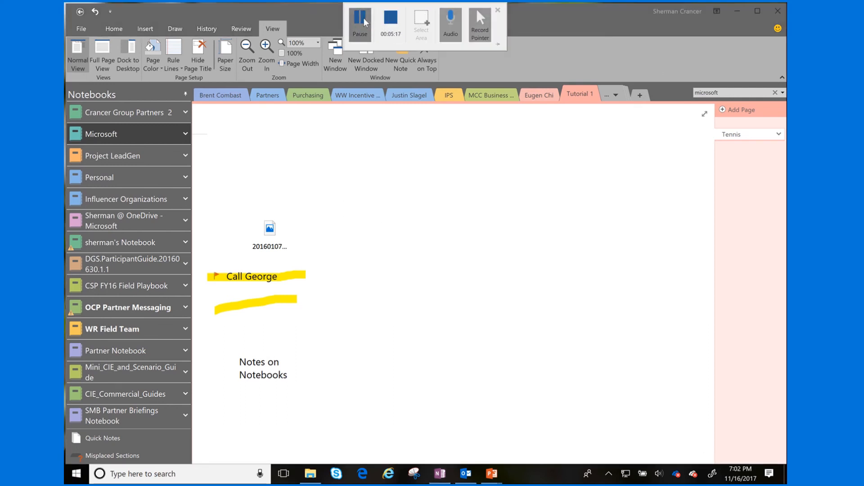